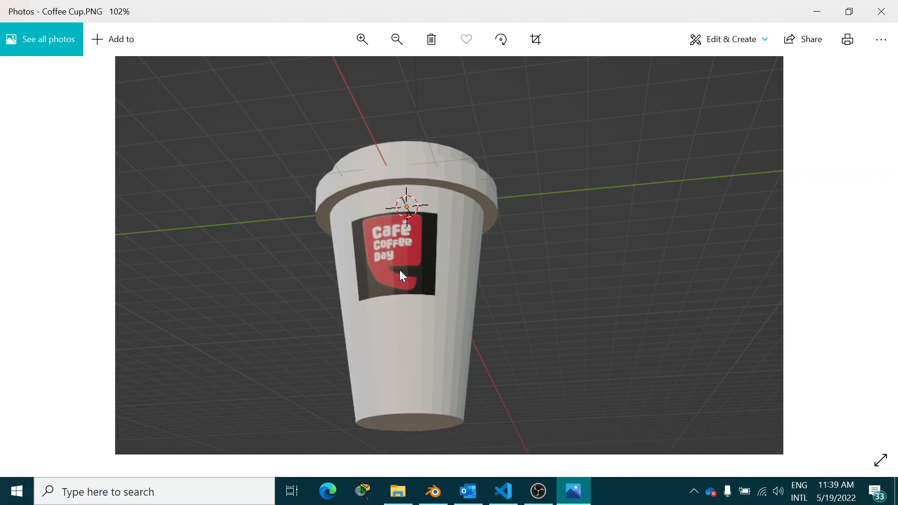
Switch from the reference picture to Blender and delete the default cube from the scene
{"action": "mouse_move", "coordinate": [437, 498]}
{"action": "left_click", "coordinate": [432, 491]}
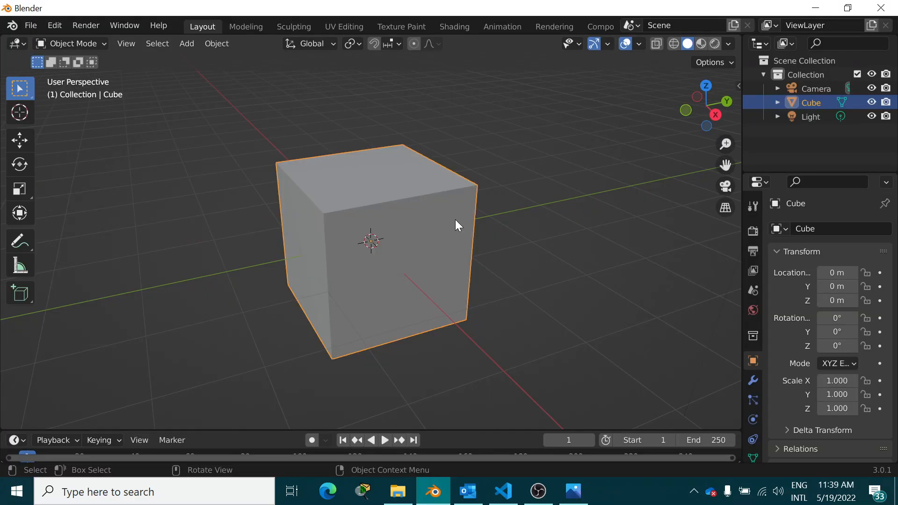
{"action": "left_click", "coordinate": [41, 29]}
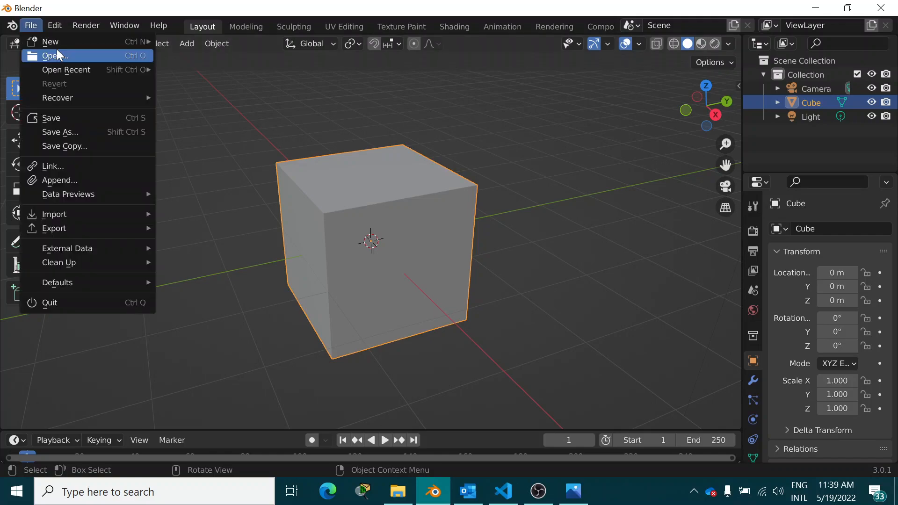
{"action": "mouse_move", "coordinate": [117, 41]}
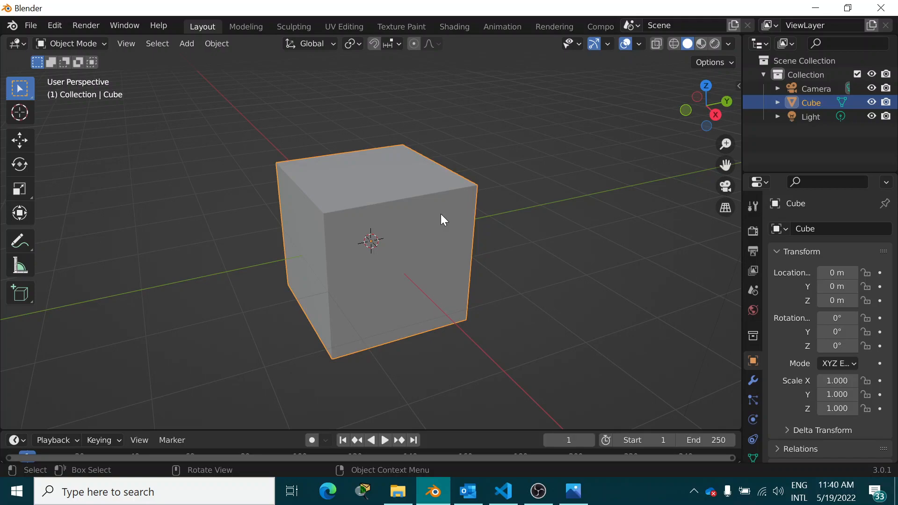
{"action": "key", "text": "Delete"}
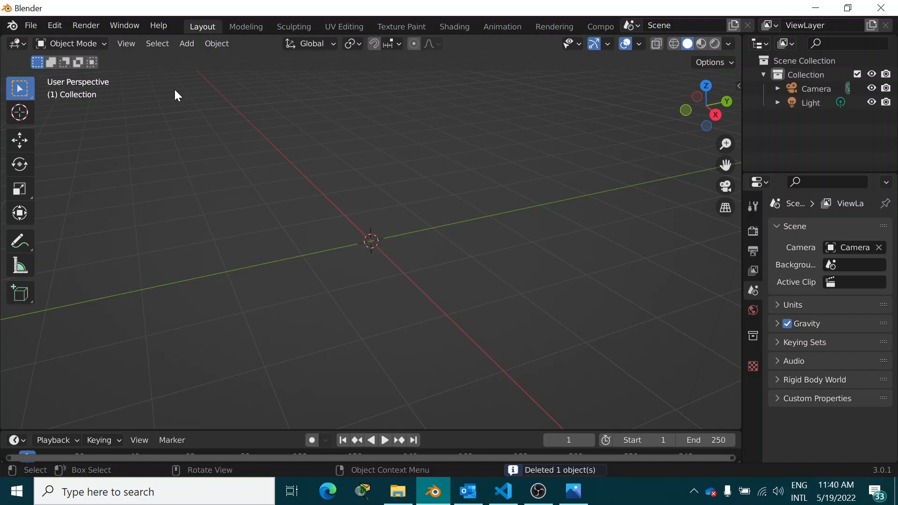
Add a cylinder mesh at the origin and scale it up uniformly to about 1.685
{"action": "left_click", "coordinate": [186, 46]}
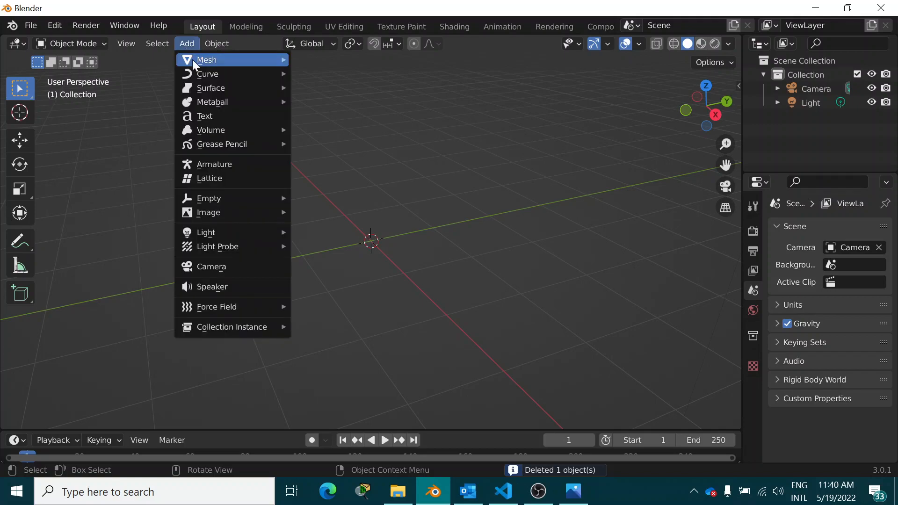
{"action": "mouse_move", "coordinate": [192, 60]}
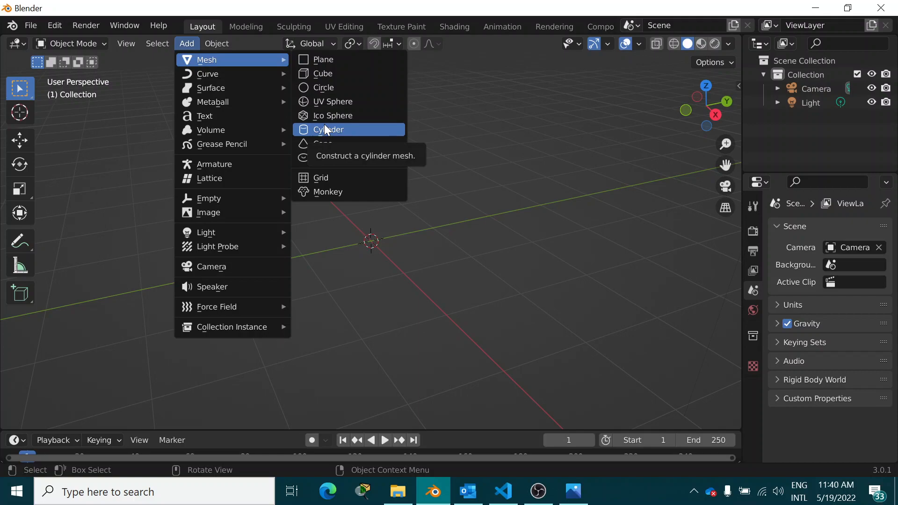
{"action": "left_click", "coordinate": [335, 129]}
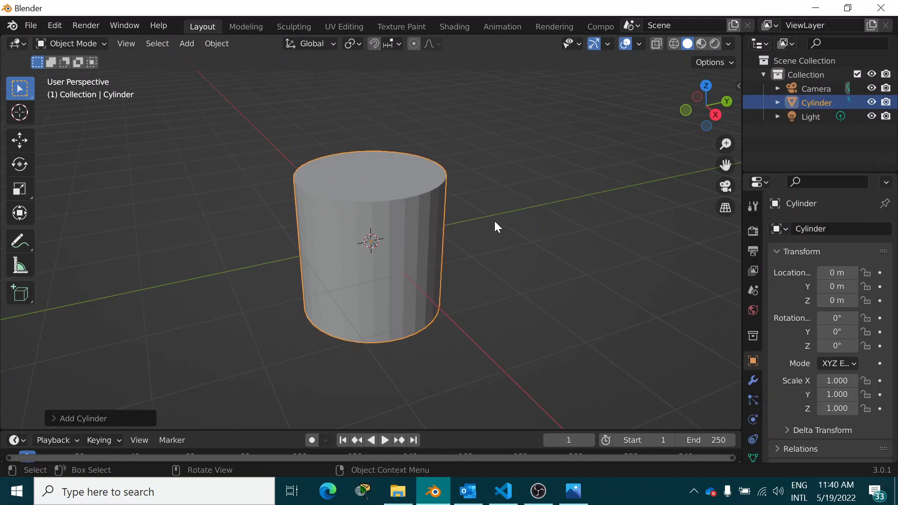
{"action": "key", "text": "s"}
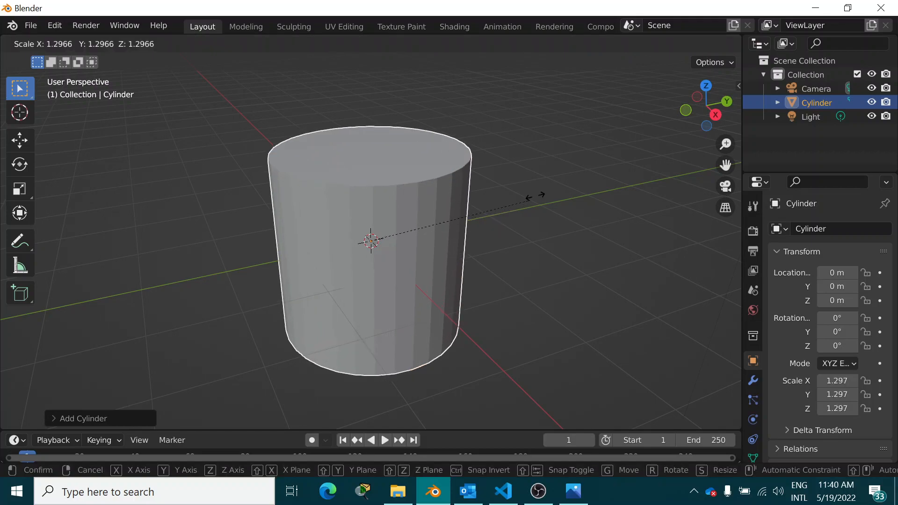
{"action": "left_click", "coordinate": [570, 172]}
Check the Coffee Cup reference picture, then flatten the cylinder along Z to a scale of about 0.204
{"action": "left_click", "coordinate": [574, 488]}
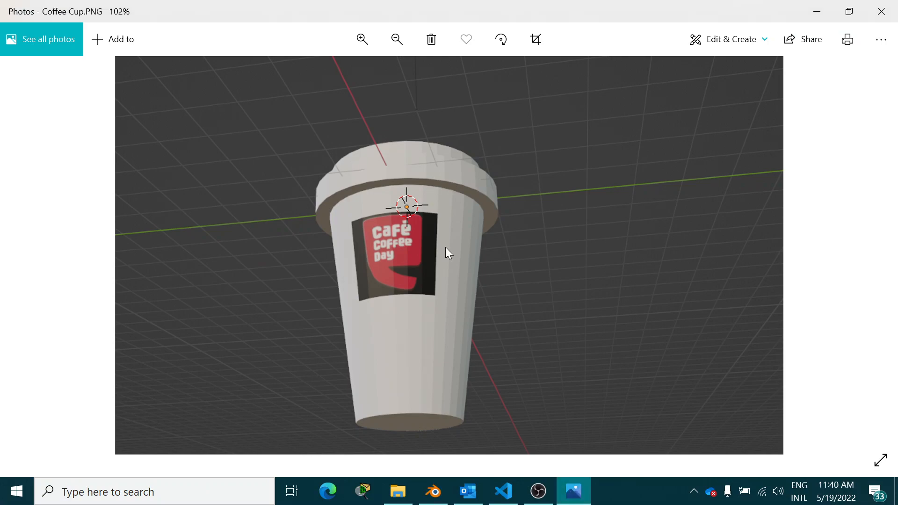
{"action": "left_click", "coordinate": [435, 492]}
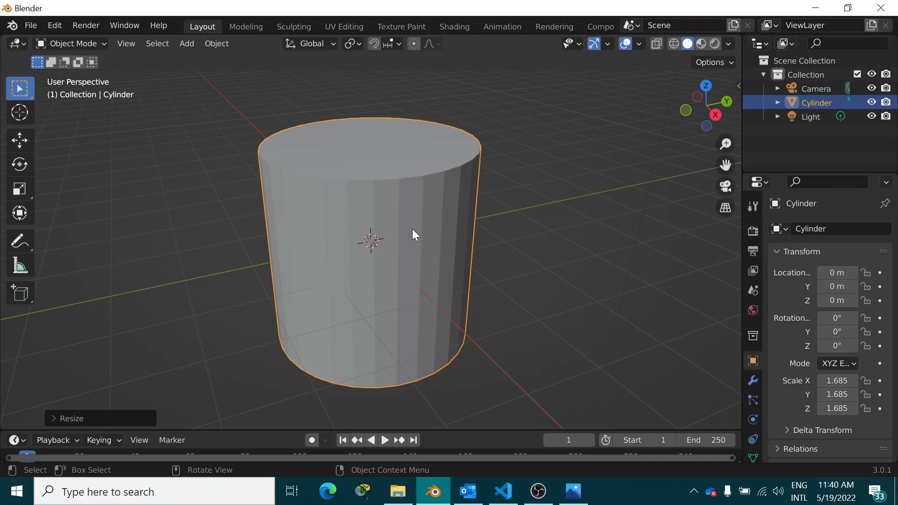
{"action": "key", "text": "s"}
{"action": "key", "text": "z"}
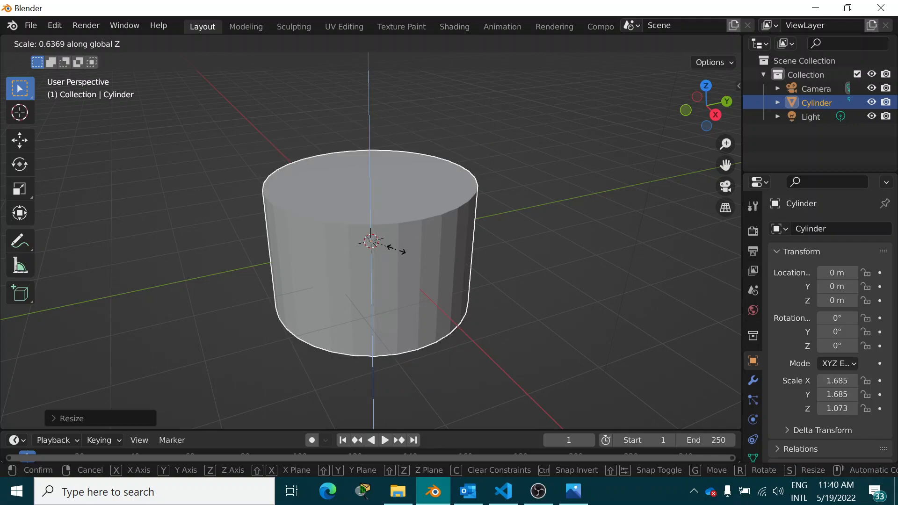
{"action": "left_click", "coordinate": [374, 237]}
{"action": "middle_click_drag", "start_coordinate": [505, 358], "coordinate": [515, 281]}
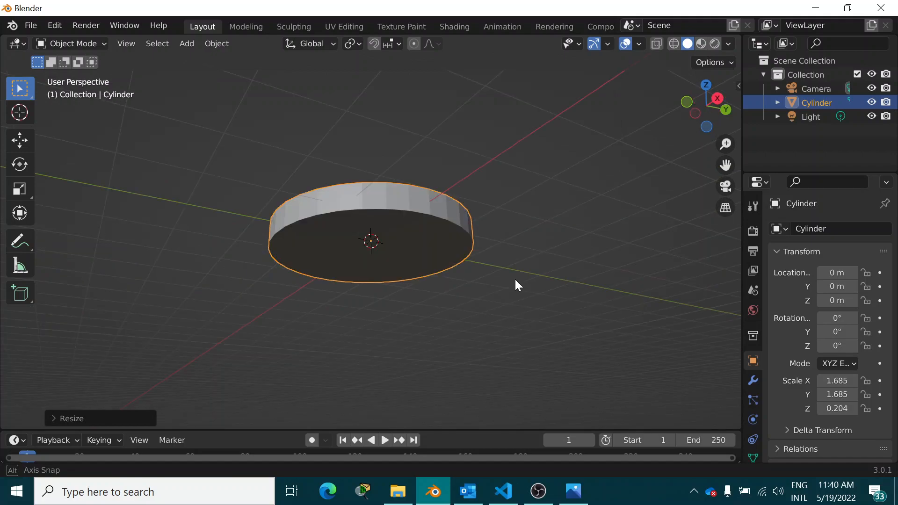
{"action": "middle_click_drag", "start_coordinate": [515, 279], "coordinate": [501, 289]}
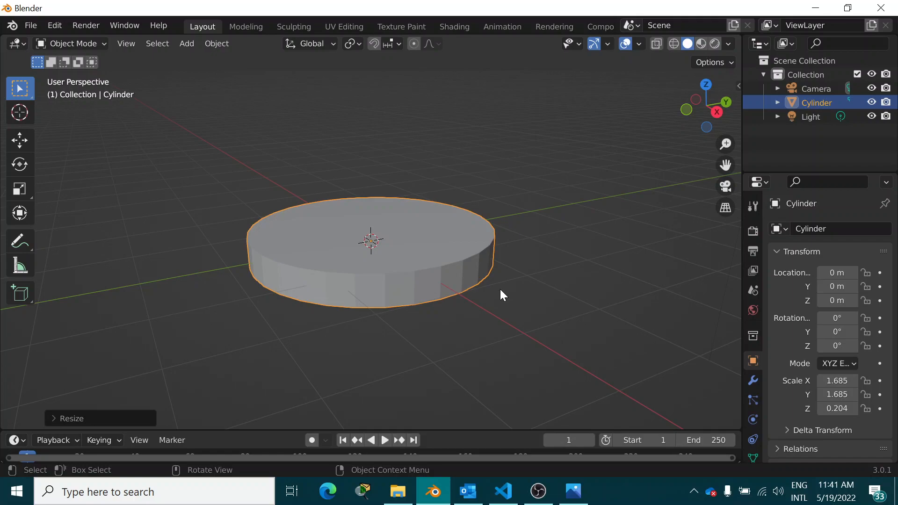
Put the flattened cylinder in Edit Mode with face selection and select only its bottom face
{"action": "left_click", "coordinate": [73, 43]}
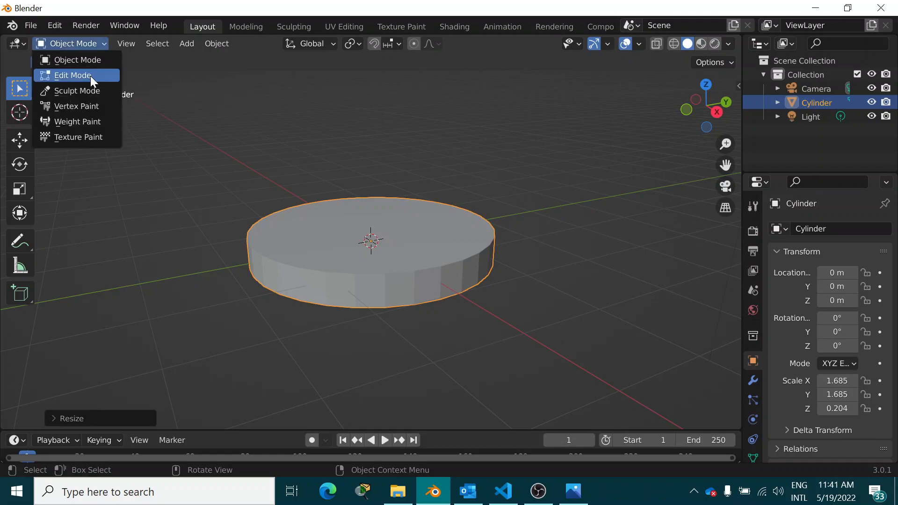
{"action": "left_click", "coordinate": [90, 76]}
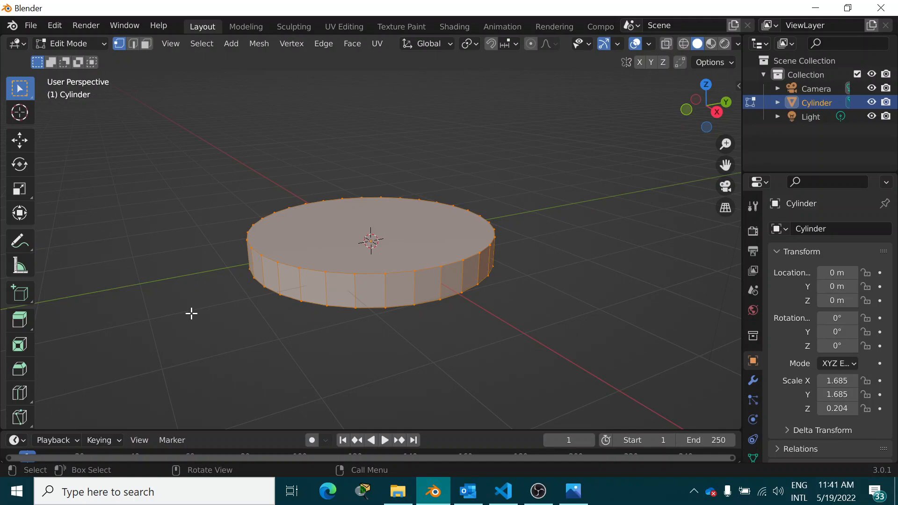
{"action": "middle_click_drag", "start_coordinate": [192, 314], "coordinate": [234, 313]}
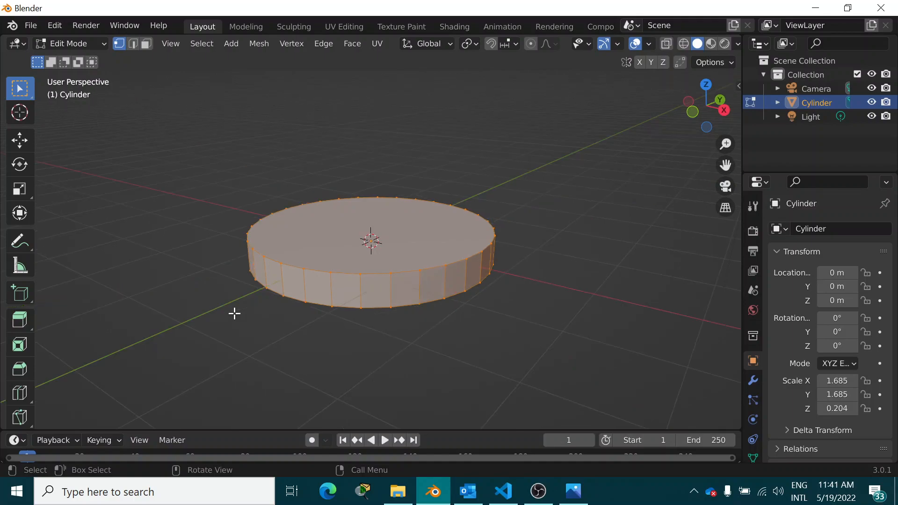
{"action": "scroll", "coordinate": [234, 313], "scroll_direction": "up", "scroll_amount": 1}
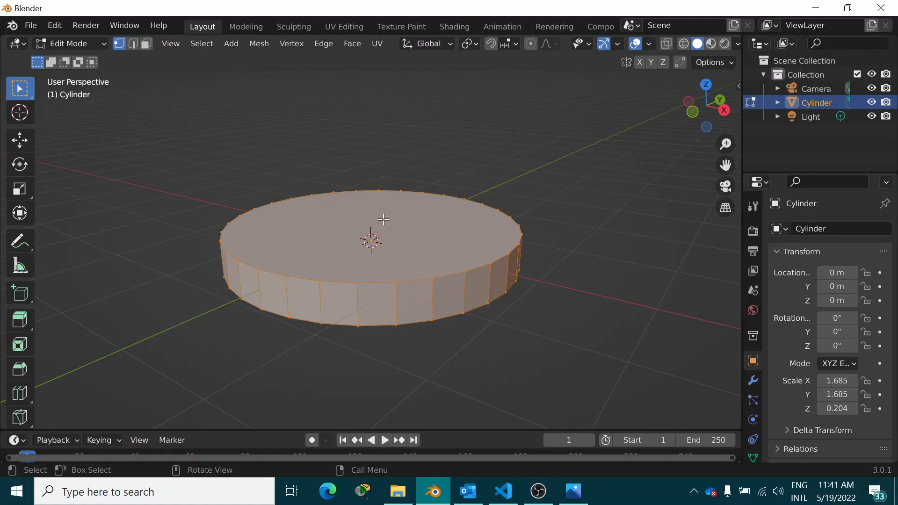
{"action": "key", "text": "3"}
{"action": "middle_click_drag", "start_coordinate": [383, 219], "coordinate": [327, 237]}
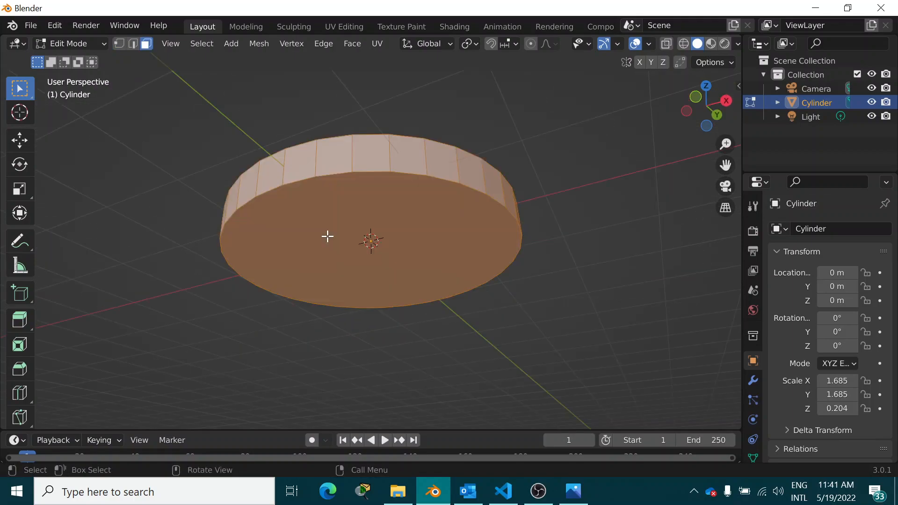
{"action": "left_click", "coordinate": [328, 236]}
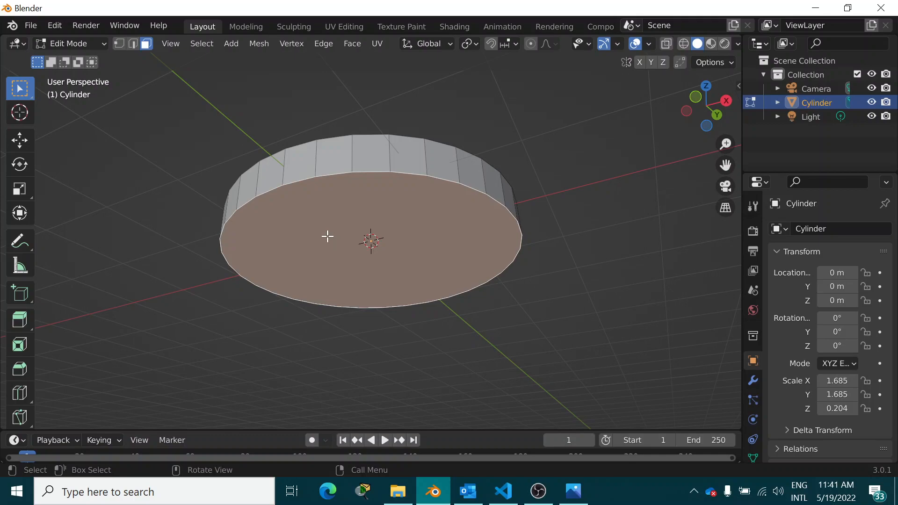
Extrude the bottom face and shrink it slightly inward, then extrude it downward and narrow its end into a tapered cup body
{"action": "key", "text": "s"}
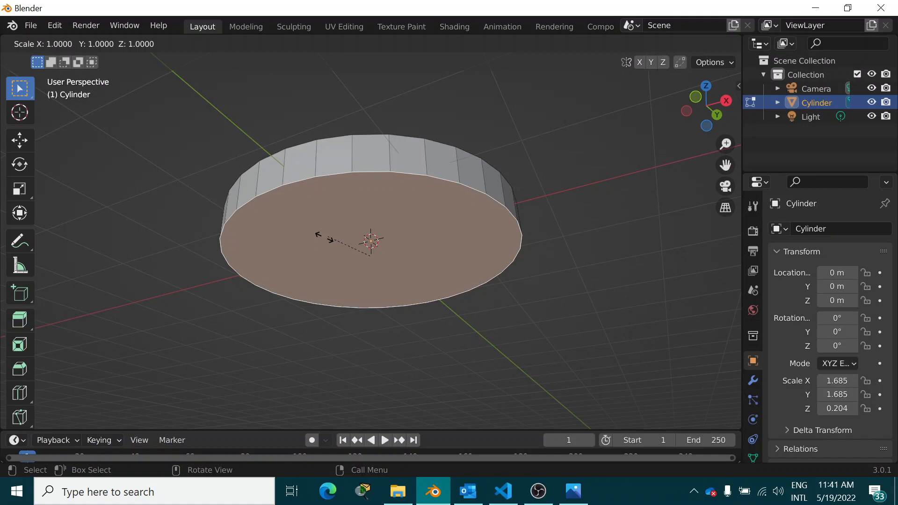
{"action": "left_click", "coordinate": [340, 280]}
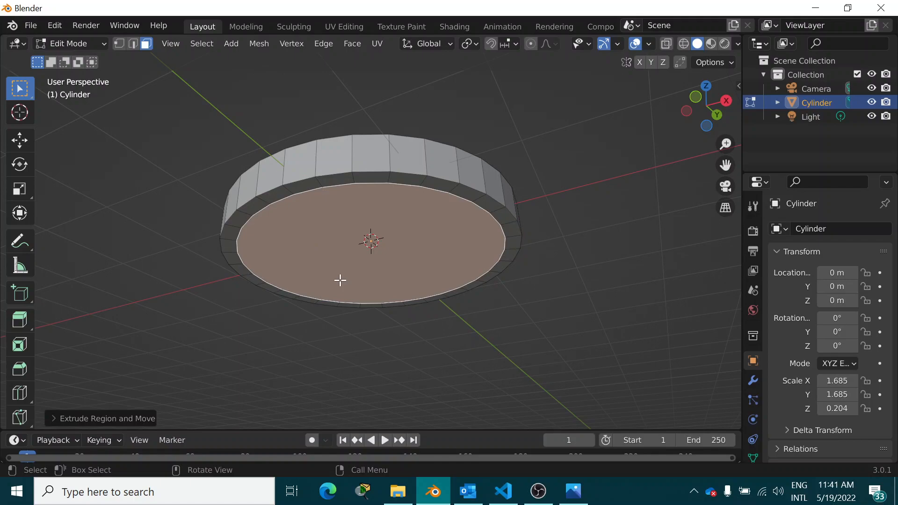
{"action": "key", "text": "e"}
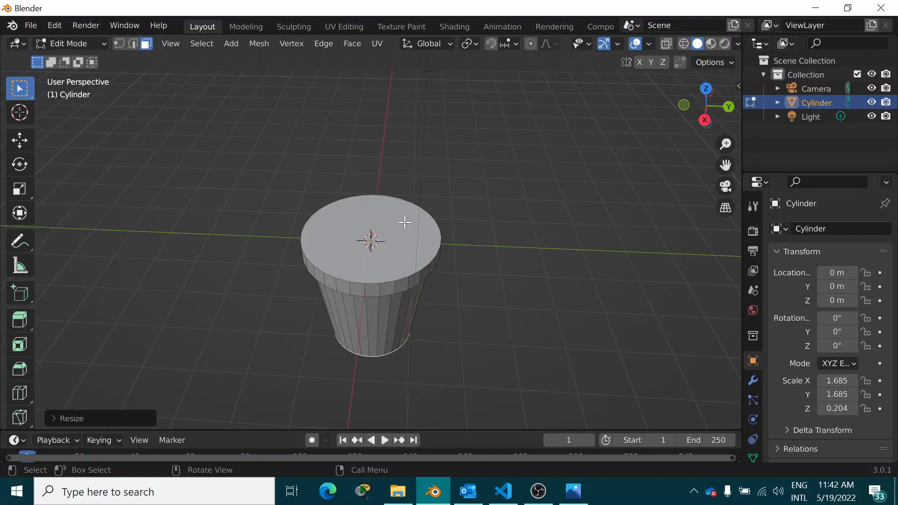
Extrude the lid's top face, shrink it slightly inward, and extrude it upward about 0.26 m as a raised step
{"action": "left_click", "coordinate": [393, 212]}
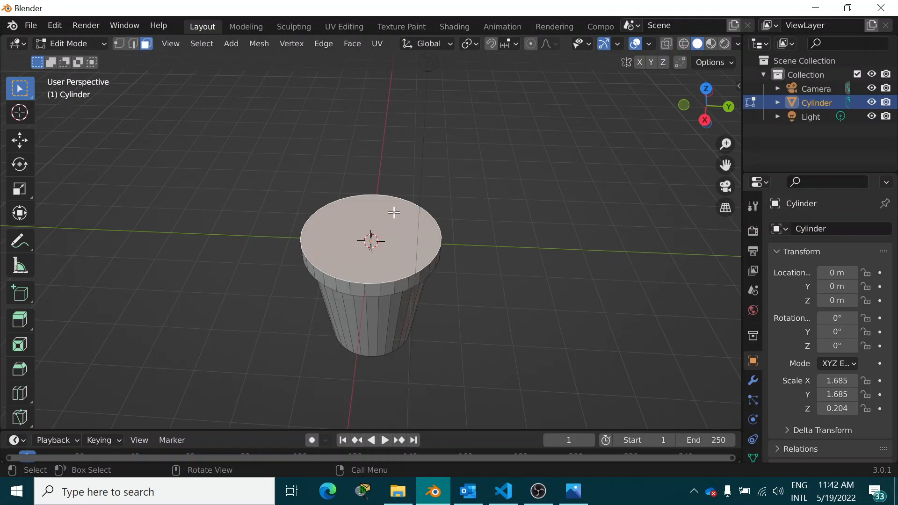
{"action": "key", "text": "e"}
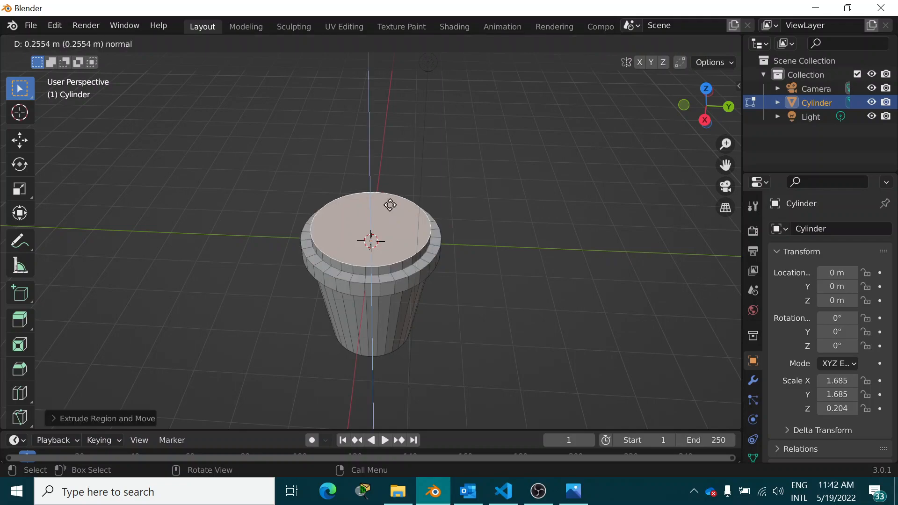
{"action": "left_click", "coordinate": [390, 204]}
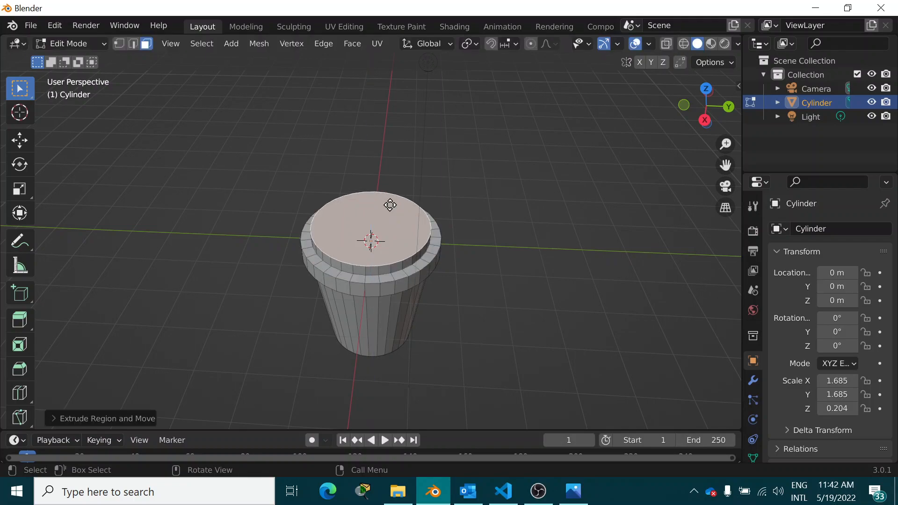
Extrude and shrink the raised top face inward, then extrude it down about 0.24 m to recess the lid, and deselect
{"action": "key", "text": "s"}
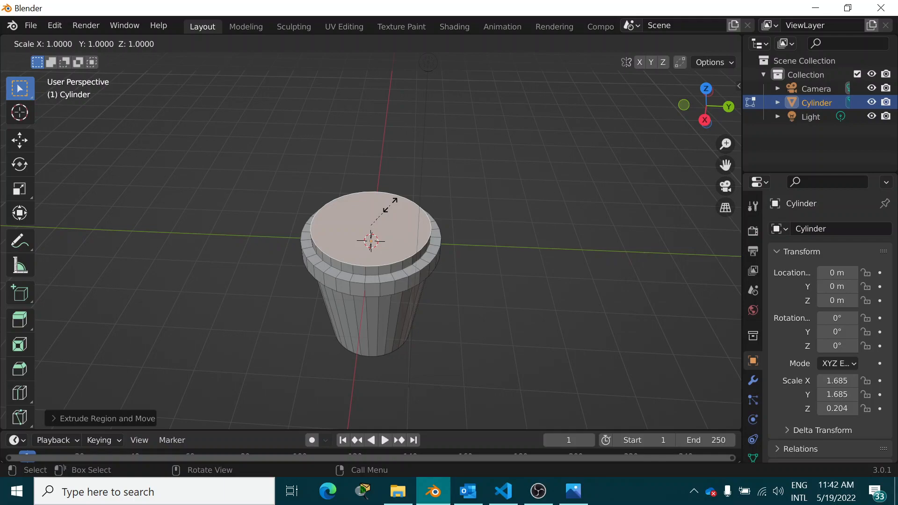
{"action": "left_click", "coordinate": [389, 209]}
{"action": "key", "text": "e"}
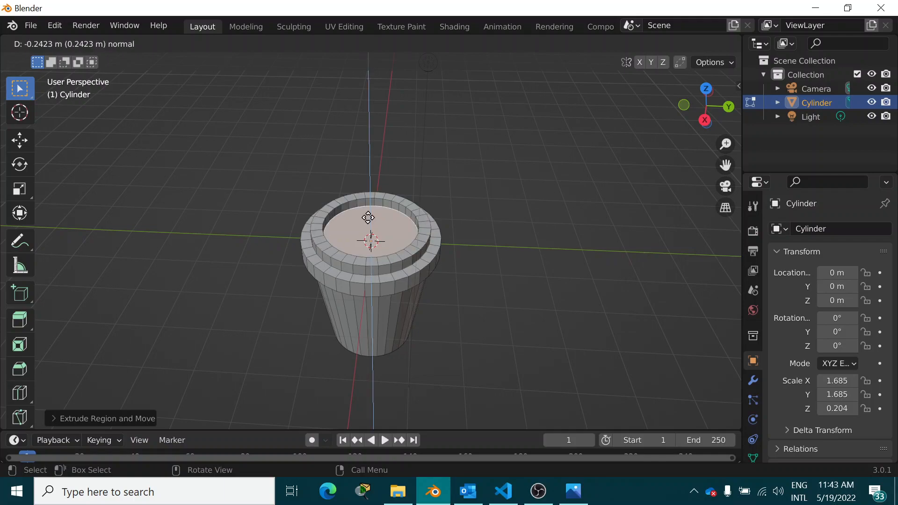
{"action": "left_click", "coordinate": [368, 218]}
{"action": "left_click", "coordinate": [519, 208]}
{"action": "scroll", "coordinate": [518, 208], "scroll_direction": "up", "scroll_amount": 1}
{"action": "middle_click_drag", "start_coordinate": [519, 208], "coordinate": [495, 221]}
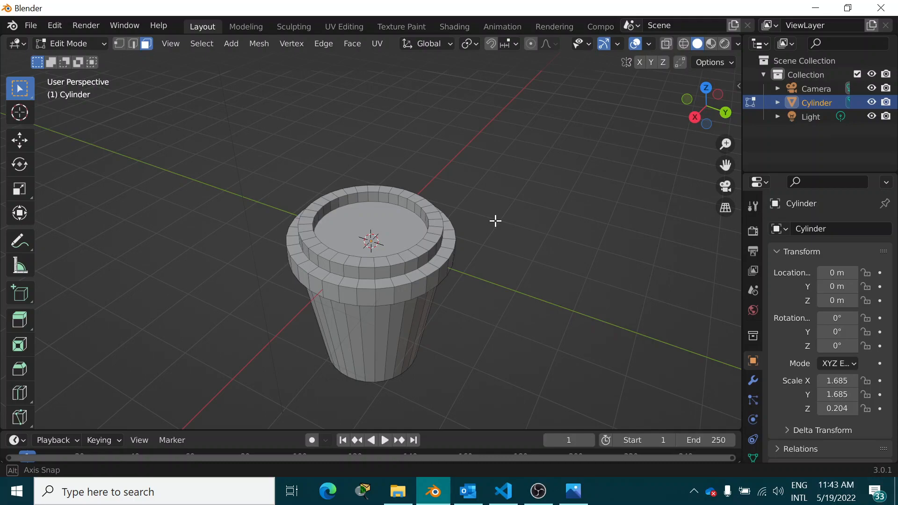
{"action": "middle_click_drag", "start_coordinate": [495, 221], "coordinate": [353, 177]}
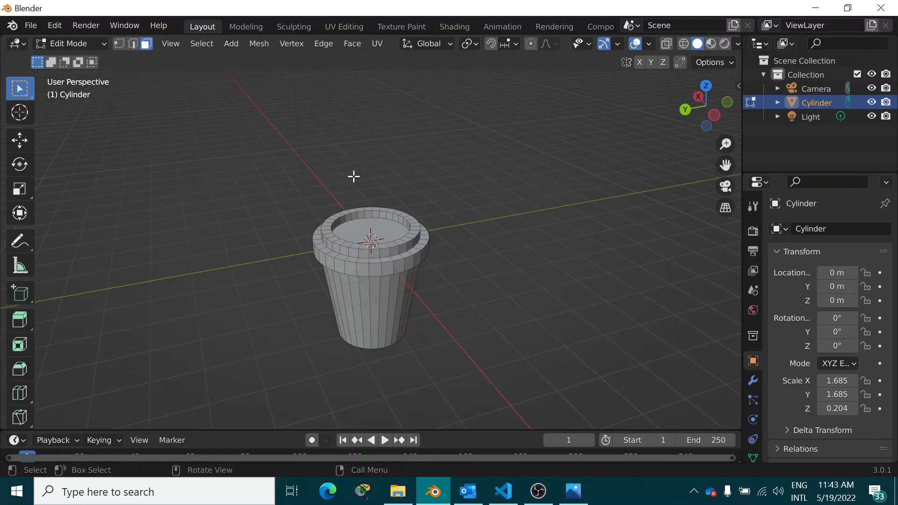
Create two materials on the cup mesh, named Cup and Logo, and show the model with Material Preview shading
{"action": "scroll", "coordinate": [354, 177], "scroll_direction": "up", "scroll_amount": 1}
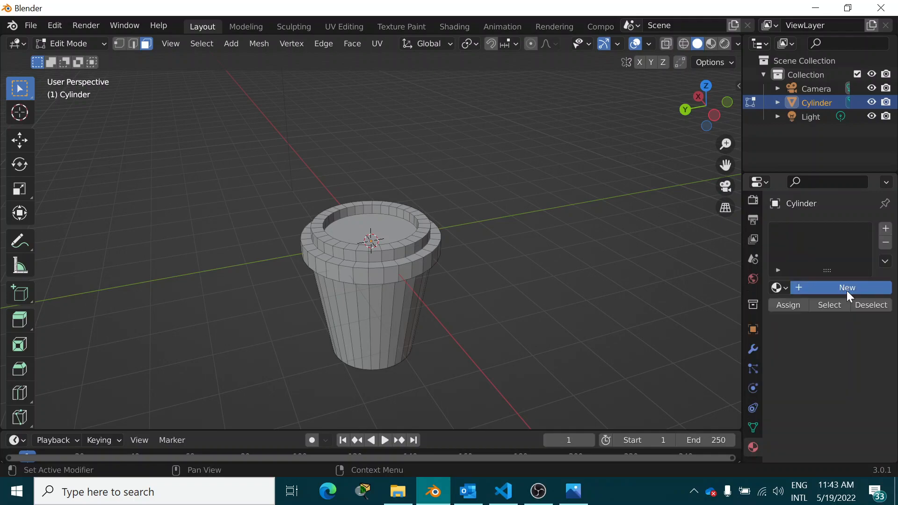
{"action": "left_click", "coordinate": [846, 290]}
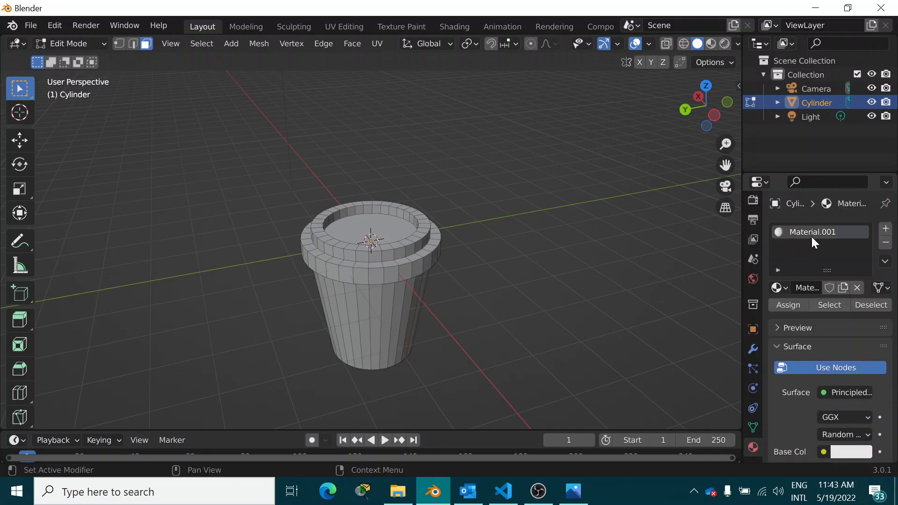
{"action": "double_click", "coordinate": [806, 288]}
{"action": "type", "text": "Cup"}
{"action": "key", "text": "Return"}
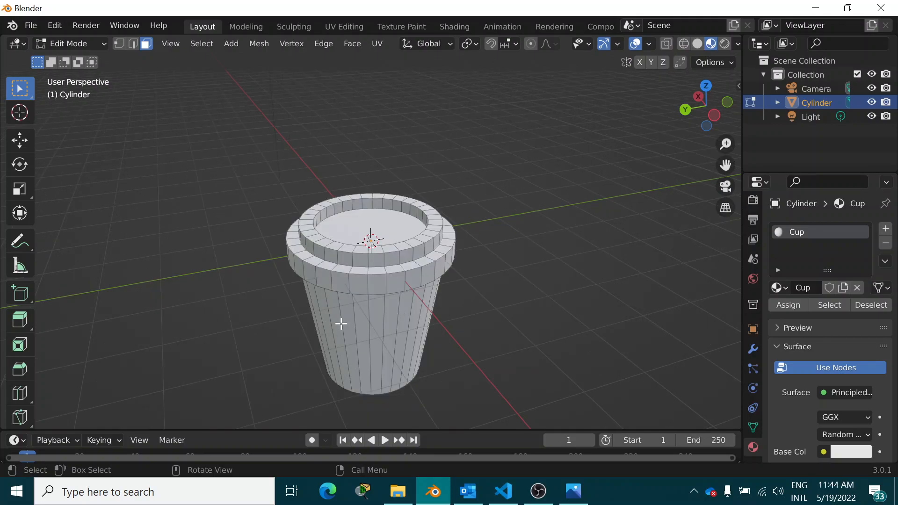
{"action": "left_click", "coordinate": [884, 231]}
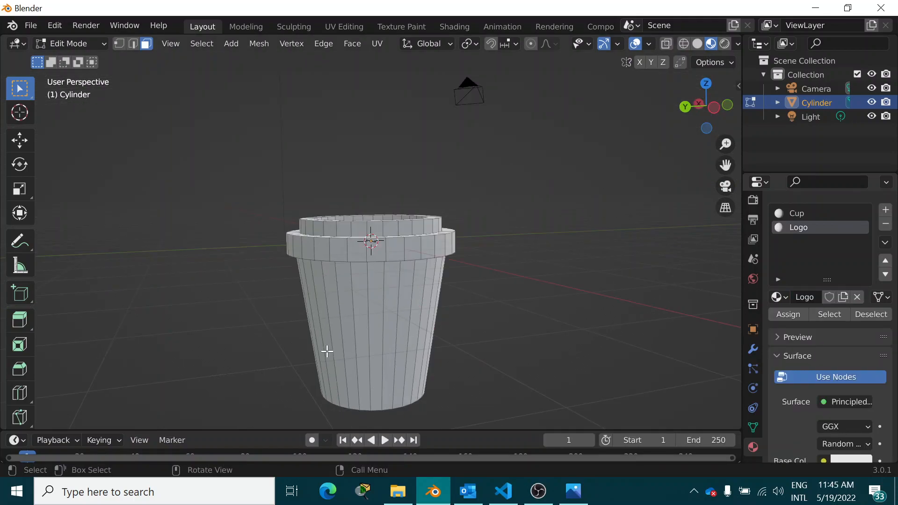
Add two horizontal loop cuts around the cup body, one near mid-height and one above it below the lid
{"action": "left_click", "coordinate": [24, 397]}
{"action": "left_click", "coordinate": [384, 335]}
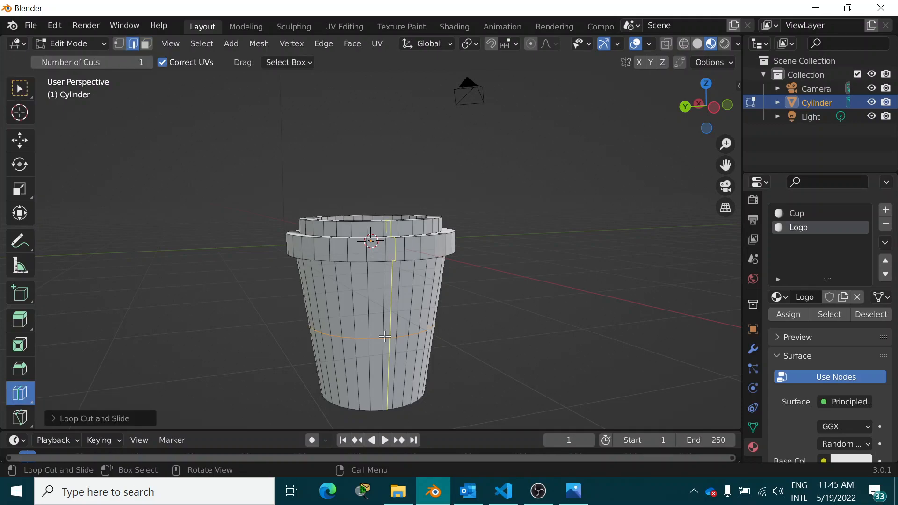
{"action": "left_click", "coordinate": [381, 300]}
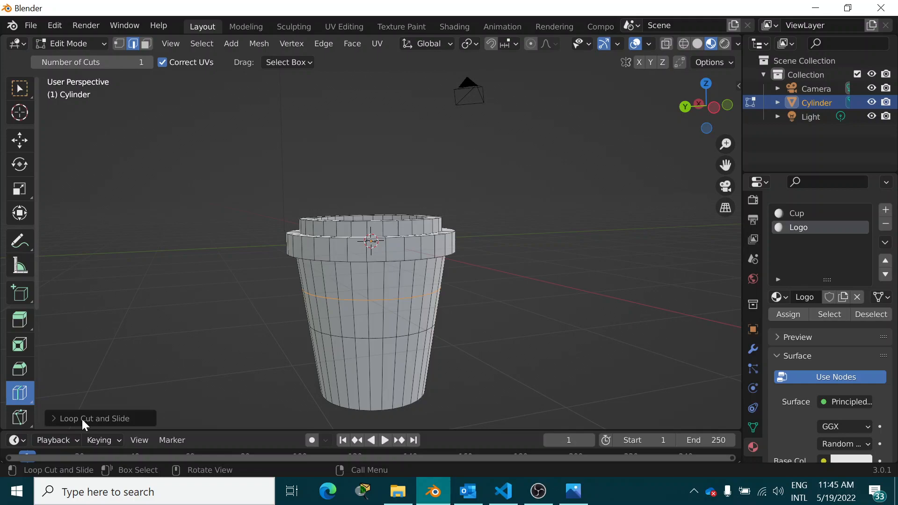
Select the five adjacent front faces between the two loop cuts in face mode and unwrap them in the UV Editing workspace
{"action": "left_click", "coordinate": [20, 90]}
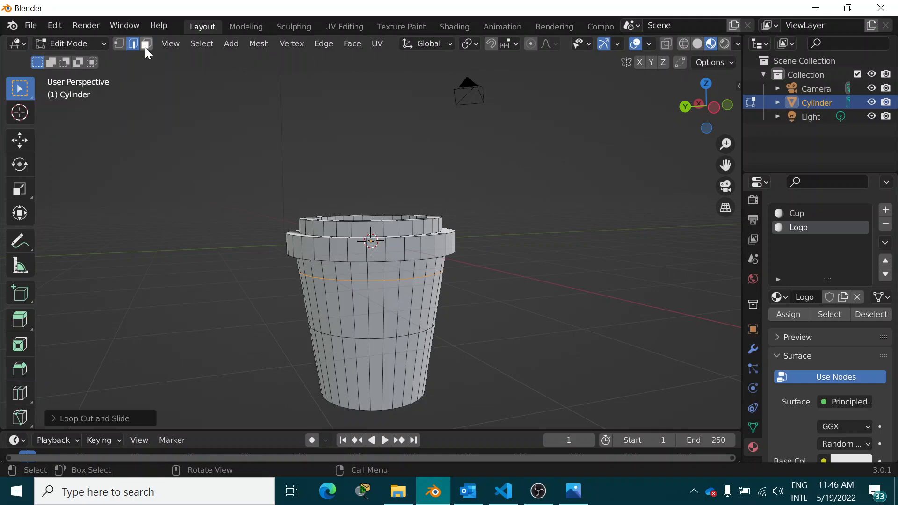
{"action": "left_click", "coordinate": [146, 46]}
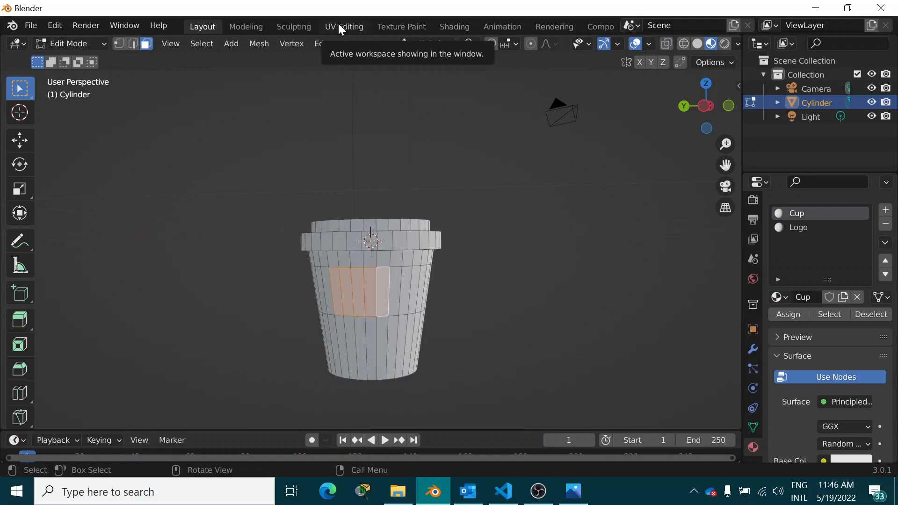
{"action": "left_click", "coordinate": [340, 28]}
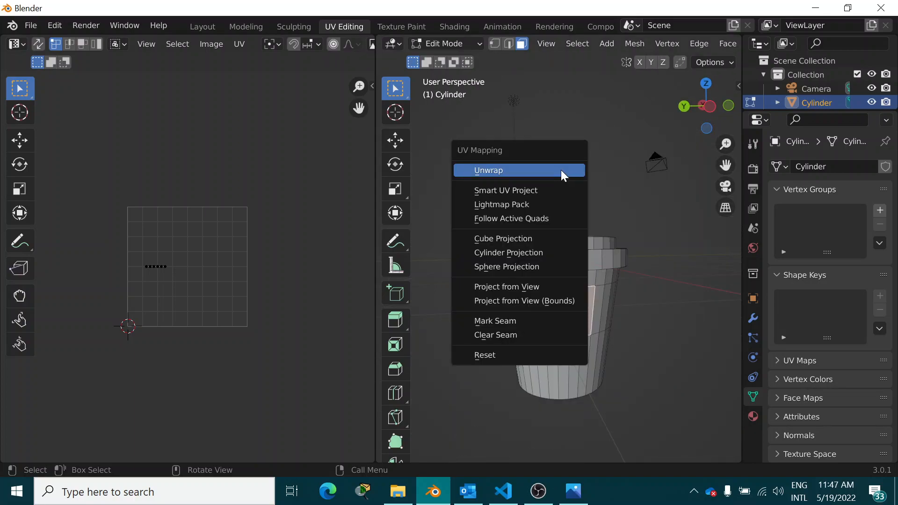
{"action": "left_click", "coordinate": [560, 170]}
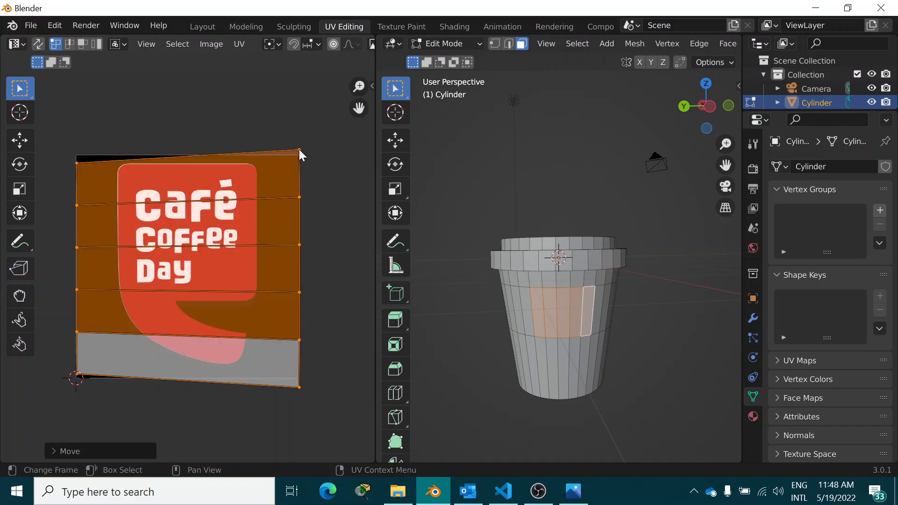
Move the upper and lower corners of the unwrapped UV strips to line up with the borders of the Café Coffee Day logo image
{"action": "left_click", "coordinate": [70, 45]}
{"action": "left_click_drag", "start_coordinate": [298, 157], "coordinate": [296, 163]}
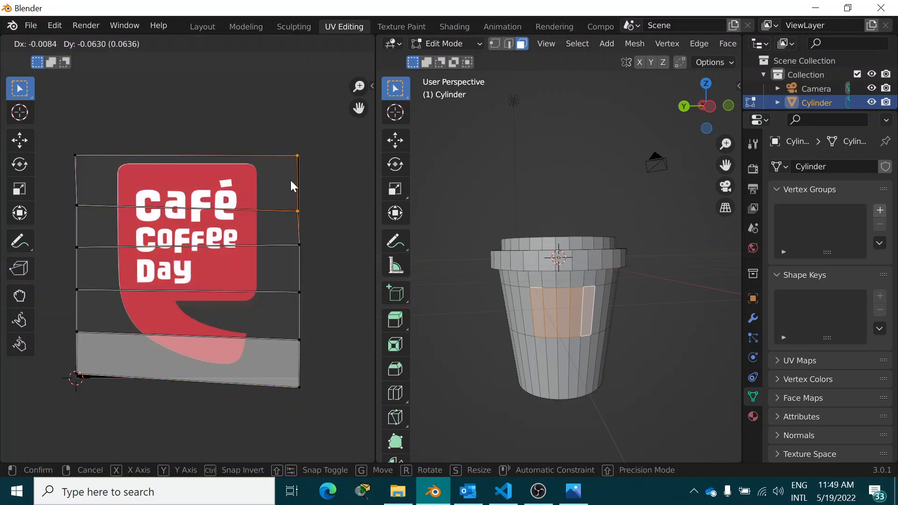
{"action": "left_click", "coordinate": [298, 386]}
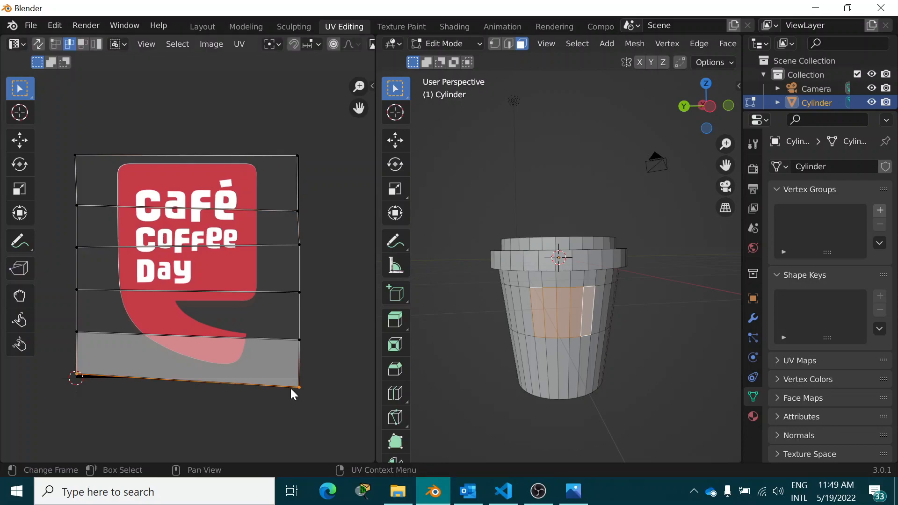
{"action": "left_click_drag", "start_coordinate": [291, 388], "coordinate": [286, 381]}
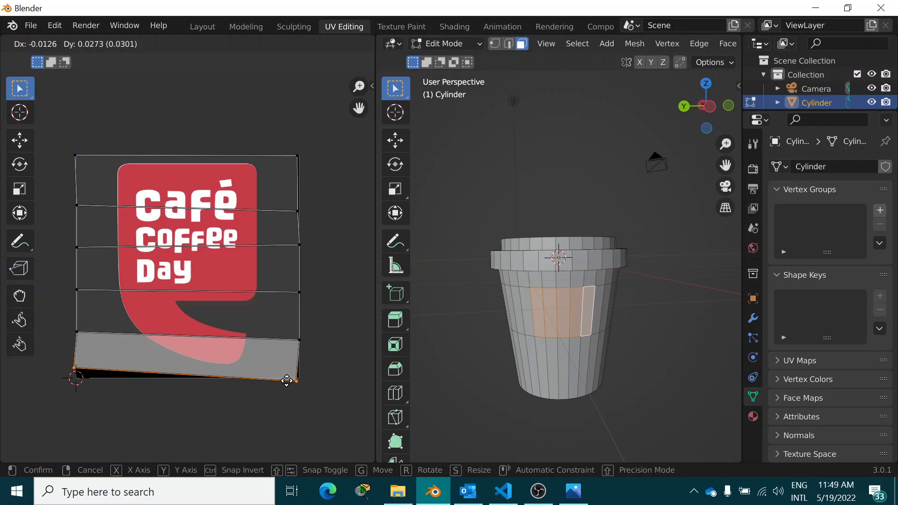
{"action": "key", "text": "Escape"}
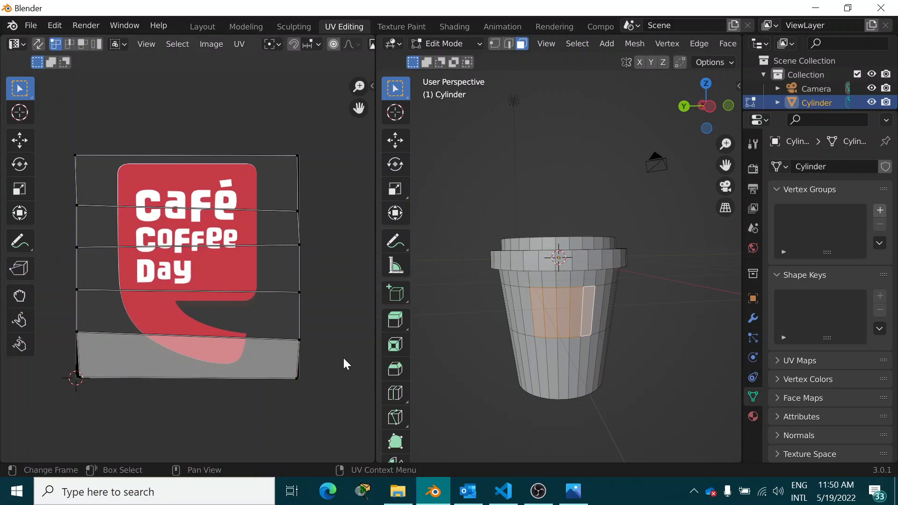
Use the Café Coffee Day image as the Logo material's base color, assign it to the selected faces, and inspect the cup in the Modeling workspace
{"action": "left_click", "coordinate": [753, 417]}
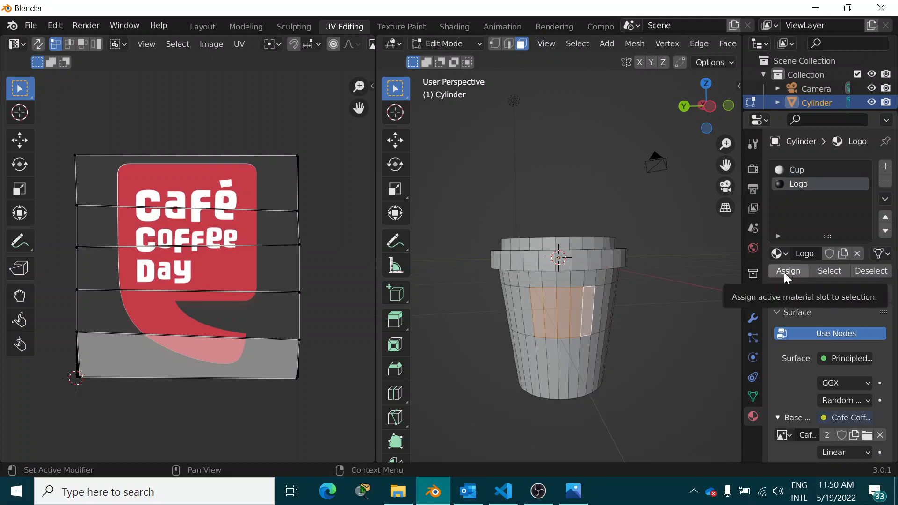
{"action": "left_click", "coordinate": [784, 272]}
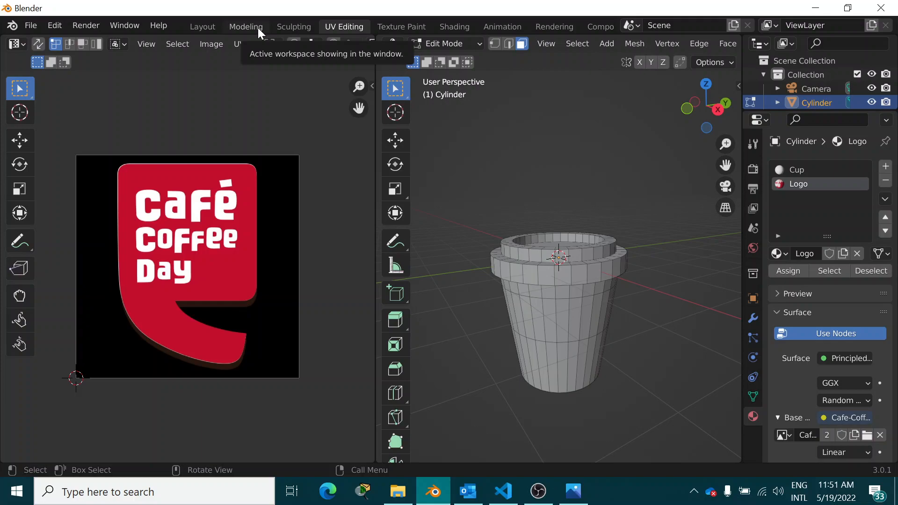
{"action": "left_click", "coordinate": [259, 28]}
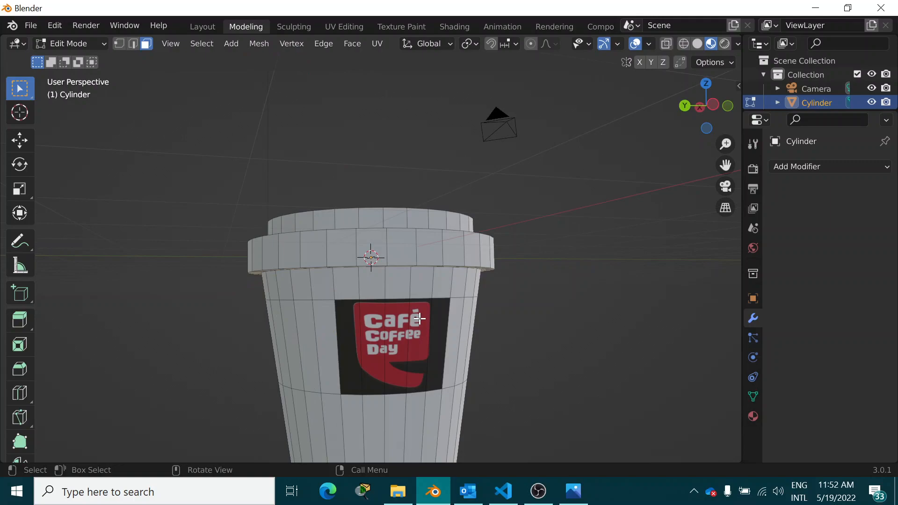
{"action": "scroll", "coordinate": [481, 371], "scroll_direction": "up", "scroll_amount": 2}
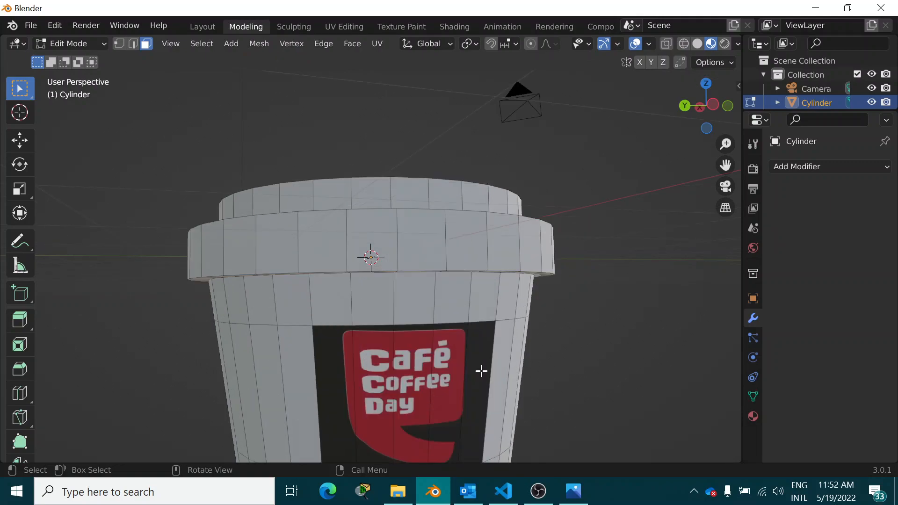